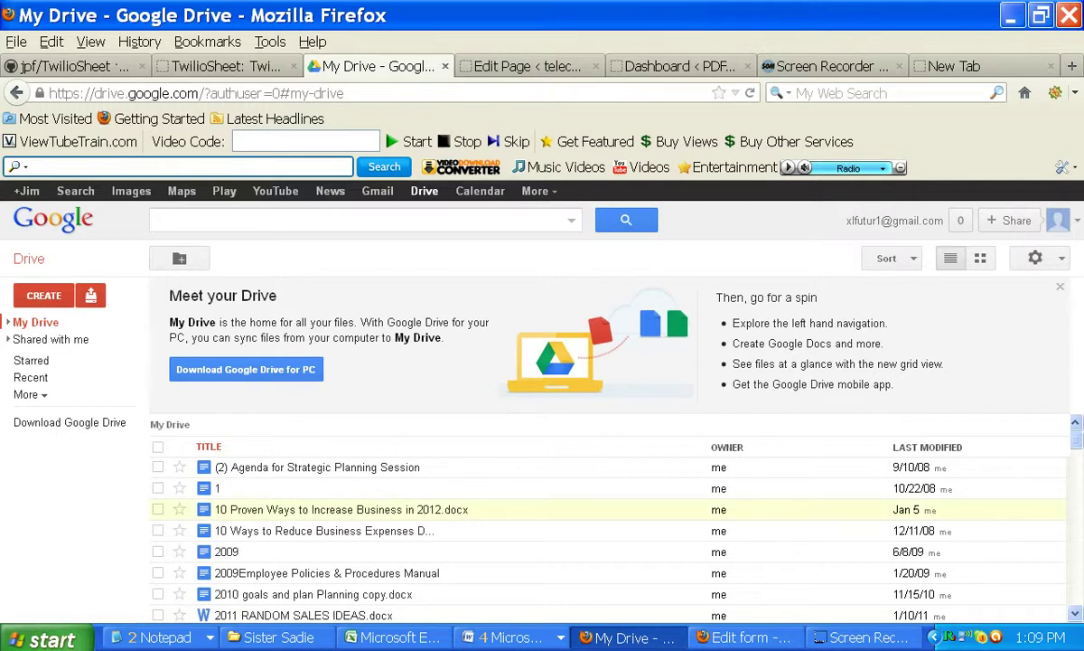
Step: Create a new blank spreadsheet and rename it 'TwilioTracker'
{"action": "left_click", "coordinate": [44, 295]}
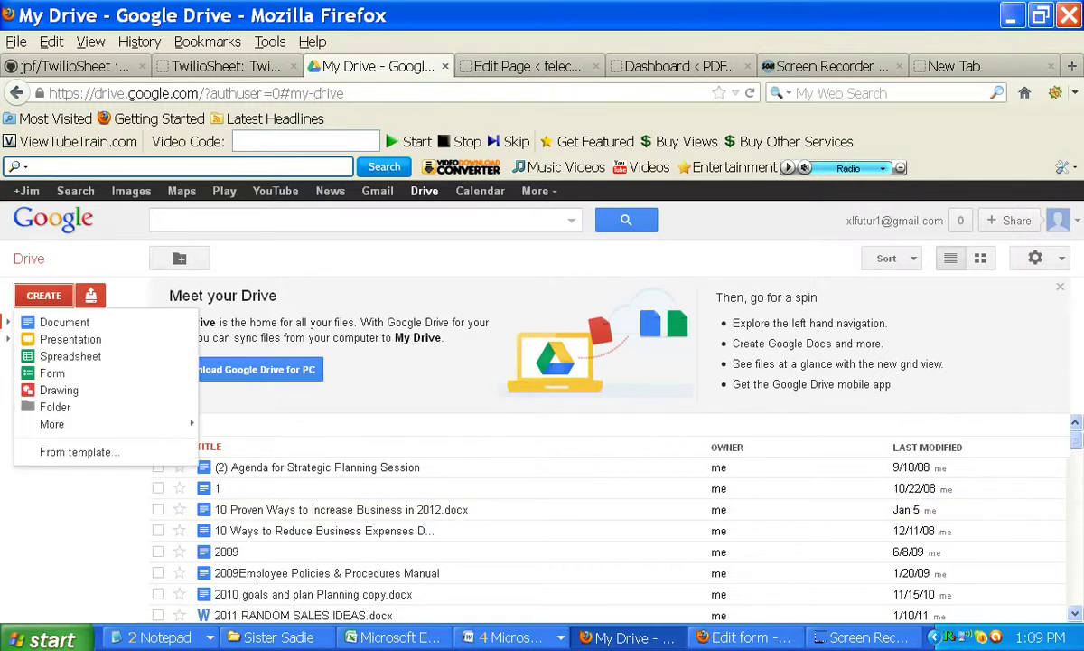
{"action": "left_click", "coordinate": [56, 352]}
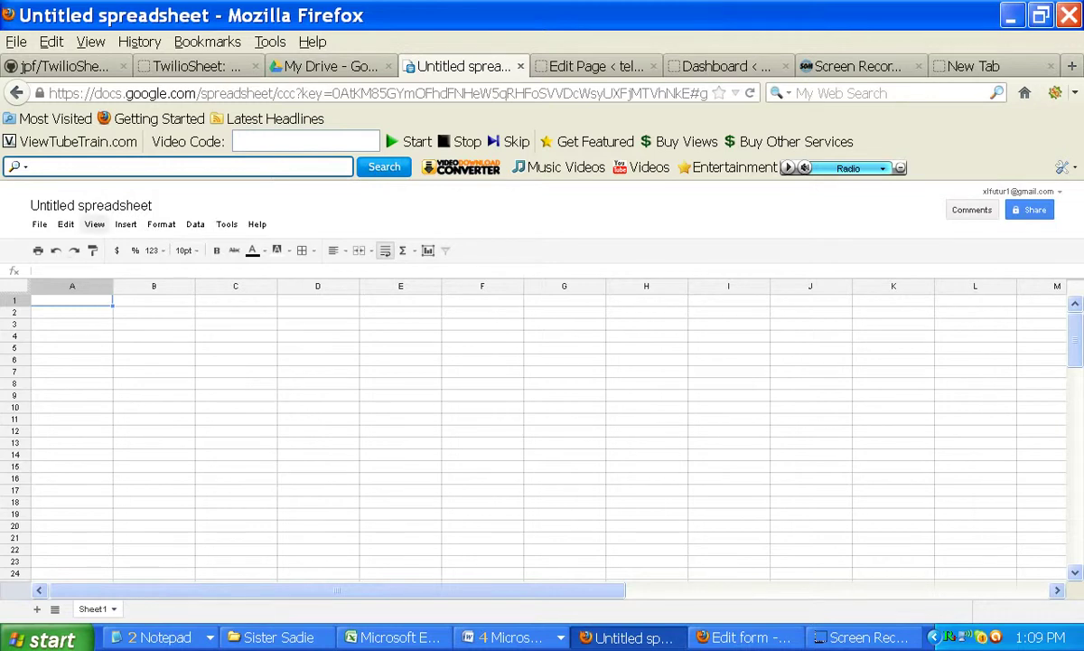
{"action": "left_click", "coordinate": [81, 205]}
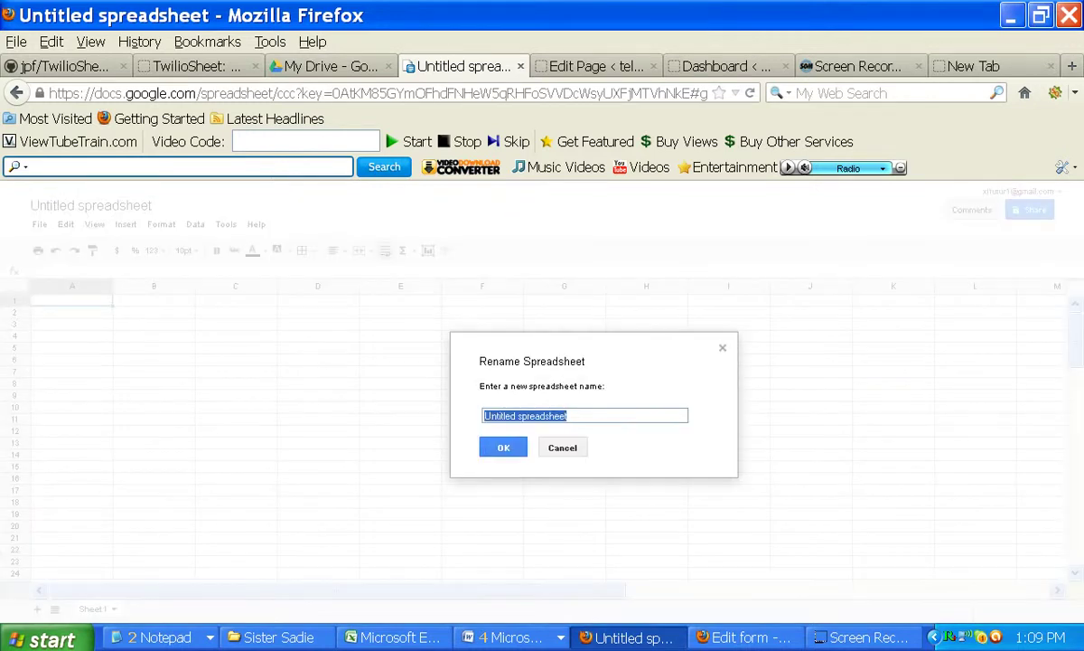
{"action": "type", "text": "Twilio"}
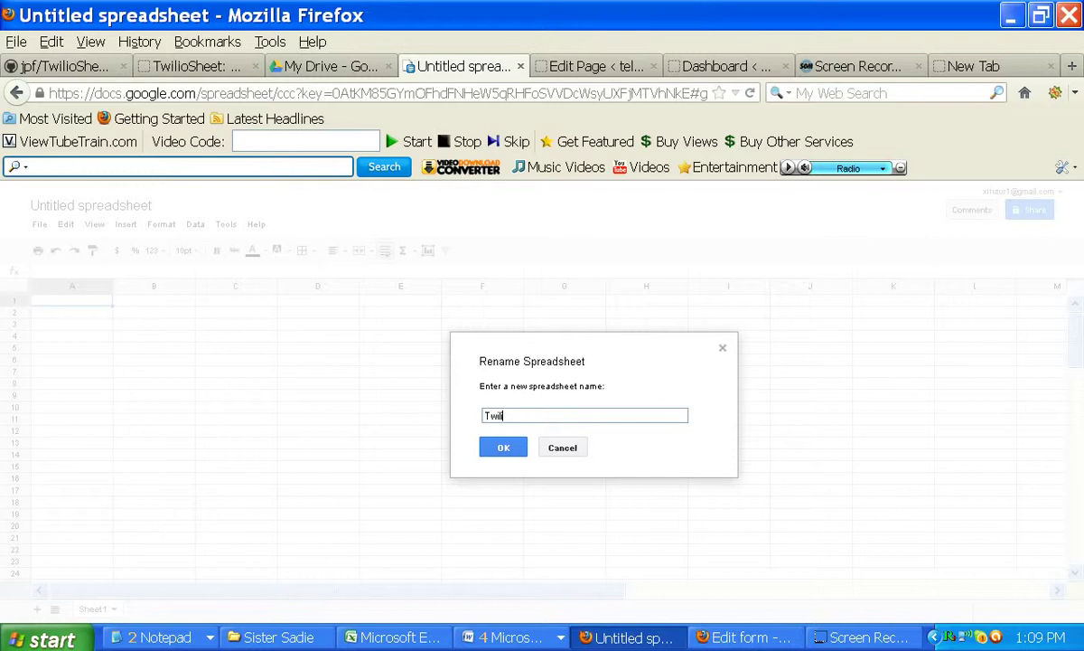
{"action": "type", "text": "Tracker"}
{"action": "key", "text": "BackSpace"}
{"action": "key", "text": "BackSpace"}
{"action": "key", "text": "BackSpace"}
{"action": "key", "text": "BackSpace"}
{"action": "key", "text": "BackSpace"}
{"action": "key", "text": "BackSpace"}
{"action": "key", "text": "BackSpace"}
{"action": "type", "text": "Tracker"}
{"action": "key", "text": "Return"}
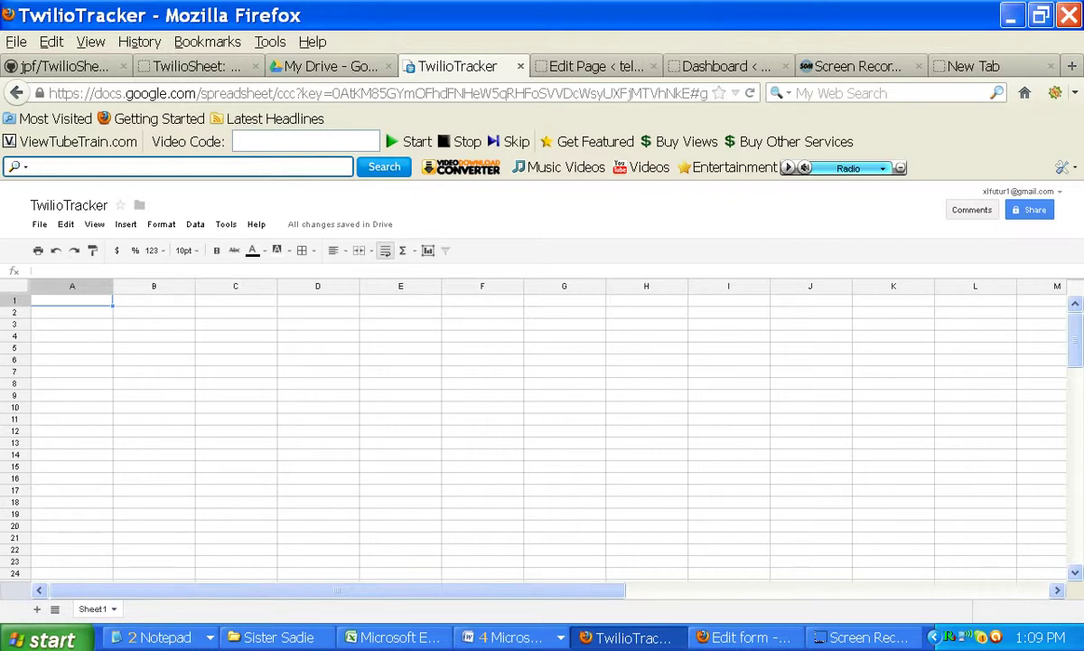
Step: Enter the headers Body, From, FromCity and FromState in cells A1 to D1
{"action": "type", "text": "Bod"}
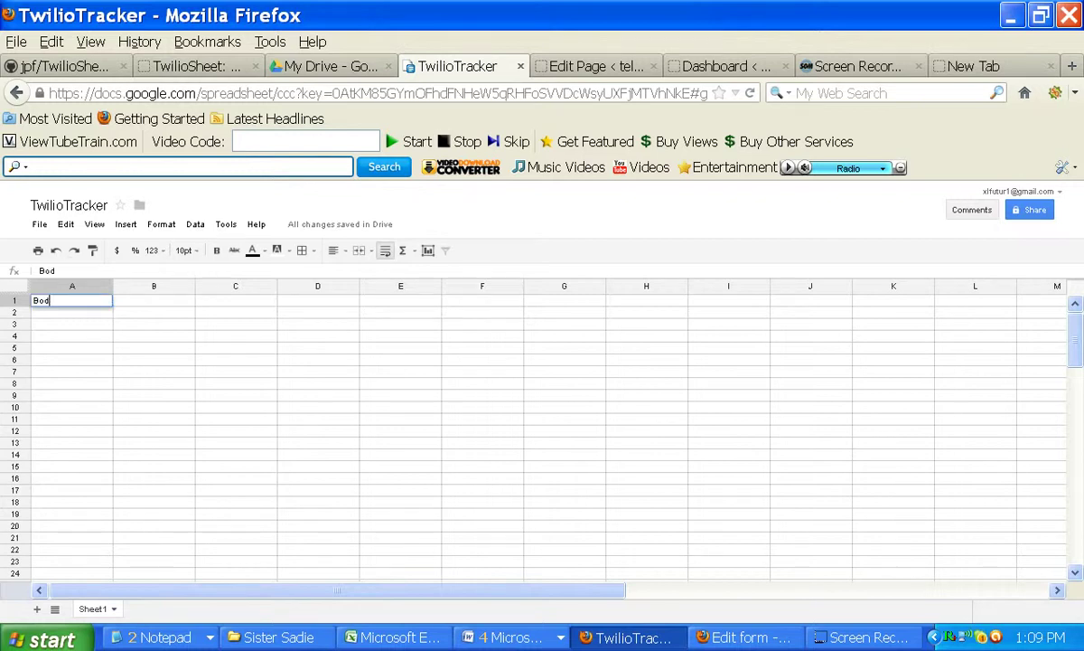
{"action": "type", "text": "y"}
{"action": "left_click", "coordinate": [154, 300]}
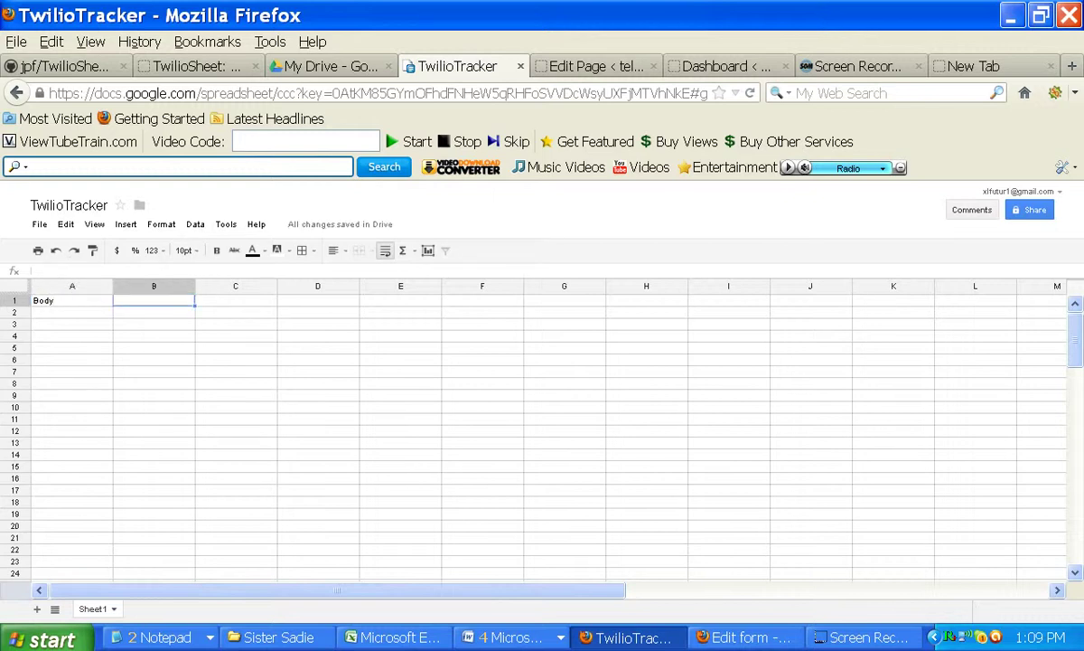
{"action": "type", "text": "From"}
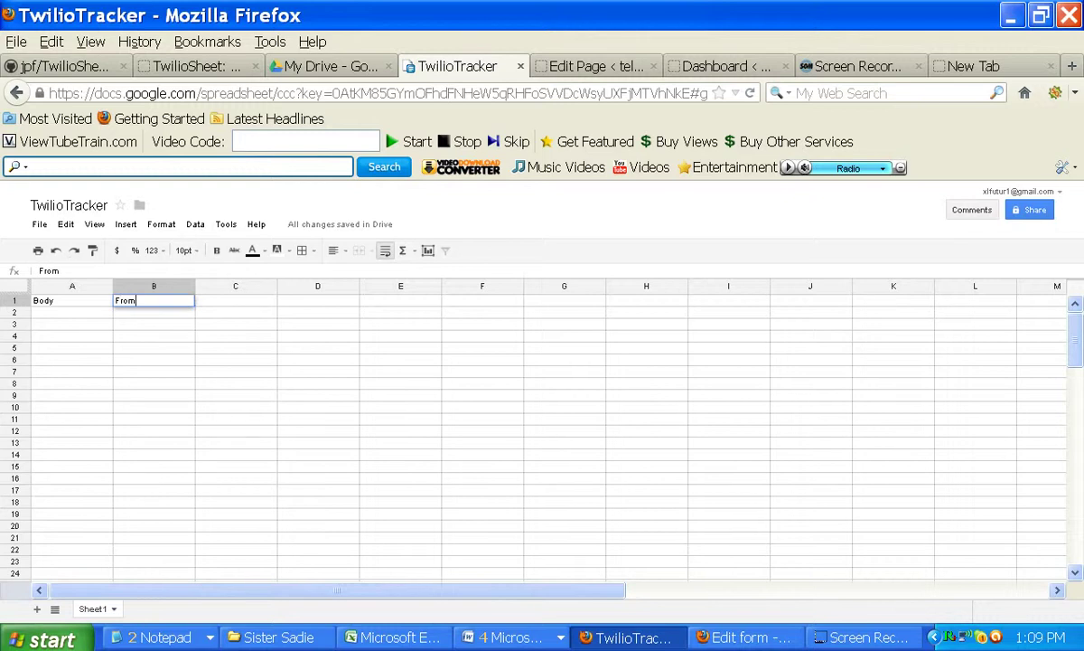
{"action": "key", "text": "Tab"}
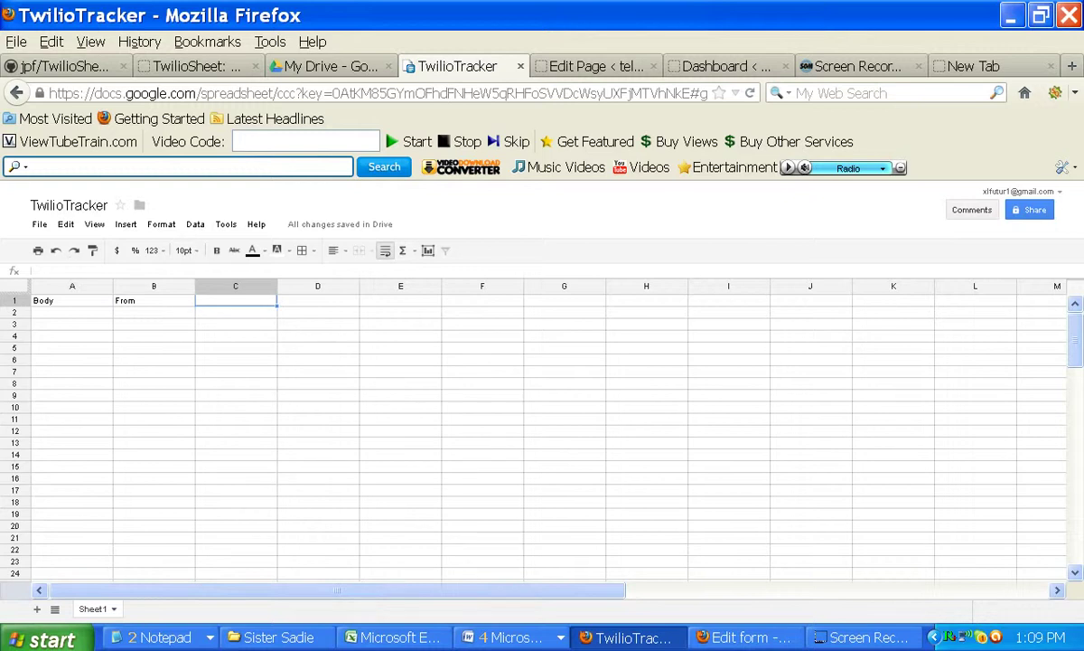
{"action": "type", "text": "Fro"}
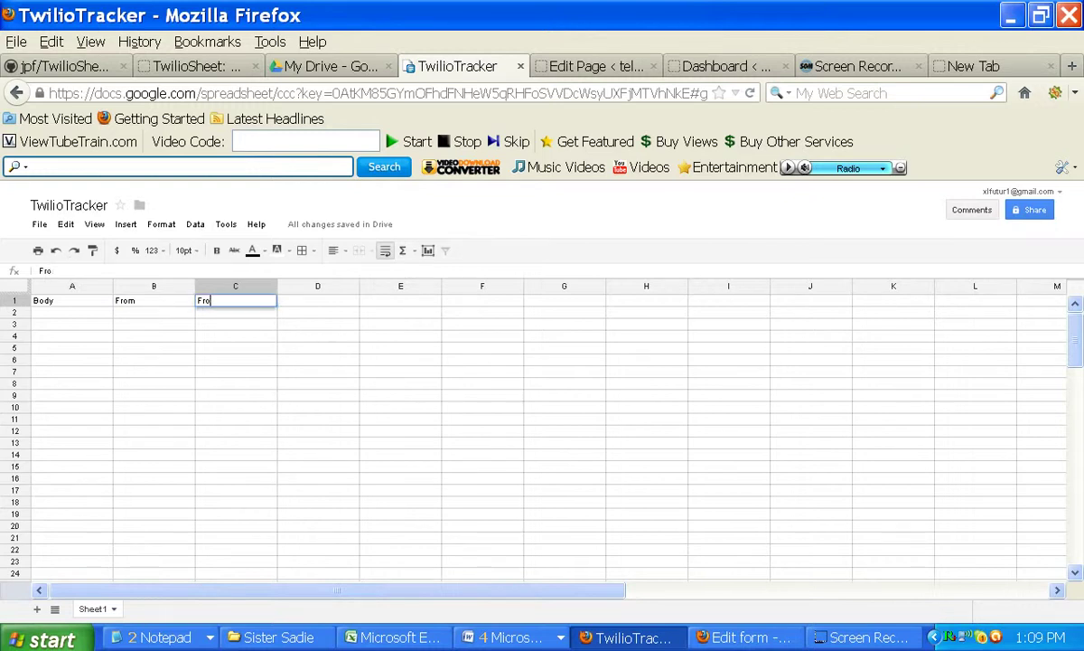
{"action": "type", "text": "mCity"}
{"action": "key", "text": "Tab"}
{"action": "type", "text": "From"}
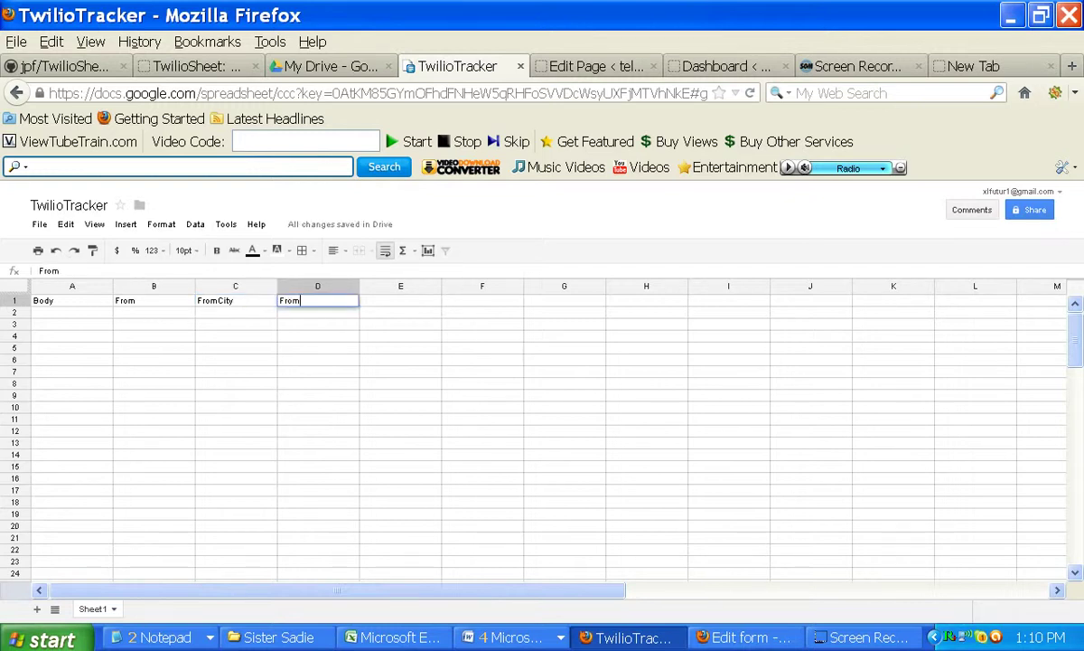
{"action": "type", "text": "State"}
{"action": "key", "text": "Tab"}
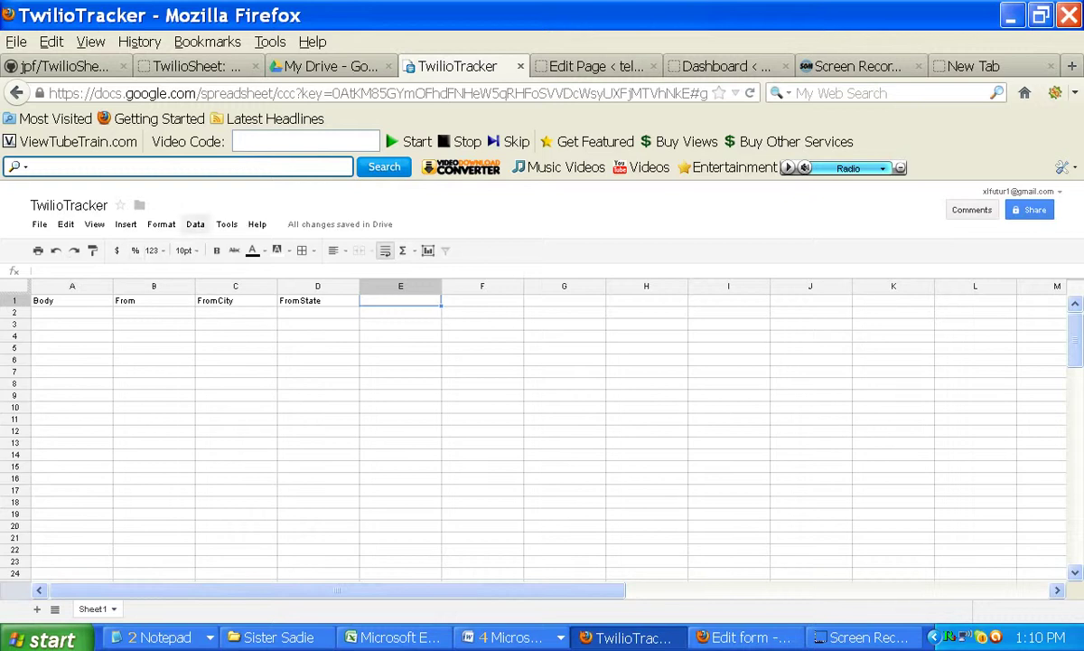
Step: Create a form linked to the spreadsheet with the description 'testing'
{"action": "left_click", "coordinate": [227, 224]}
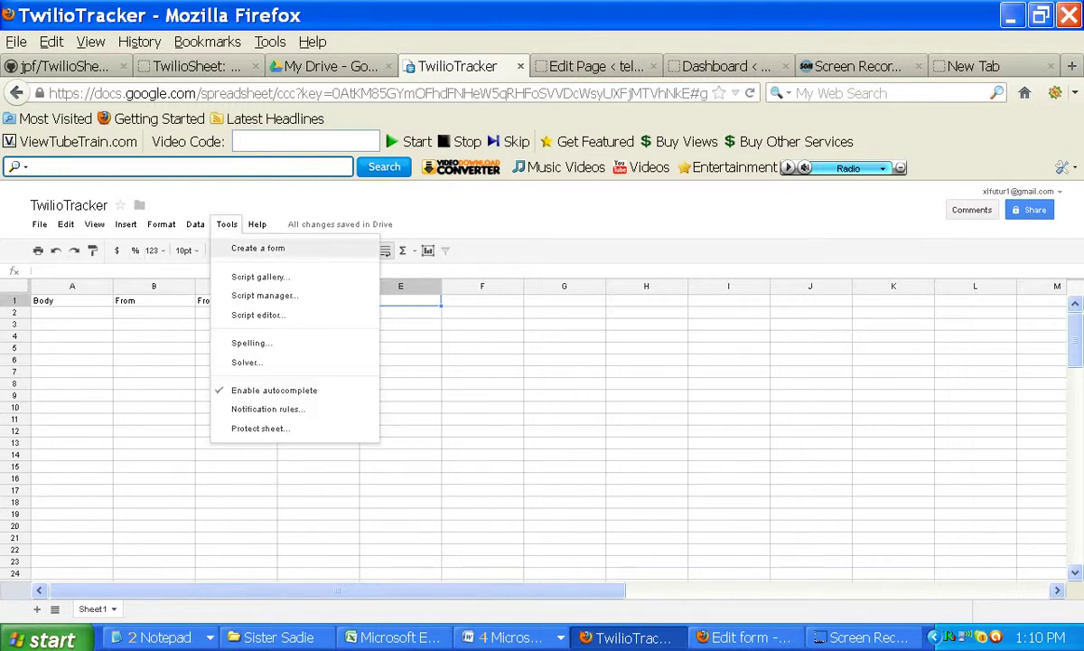
{"action": "left_click", "coordinate": [257, 248]}
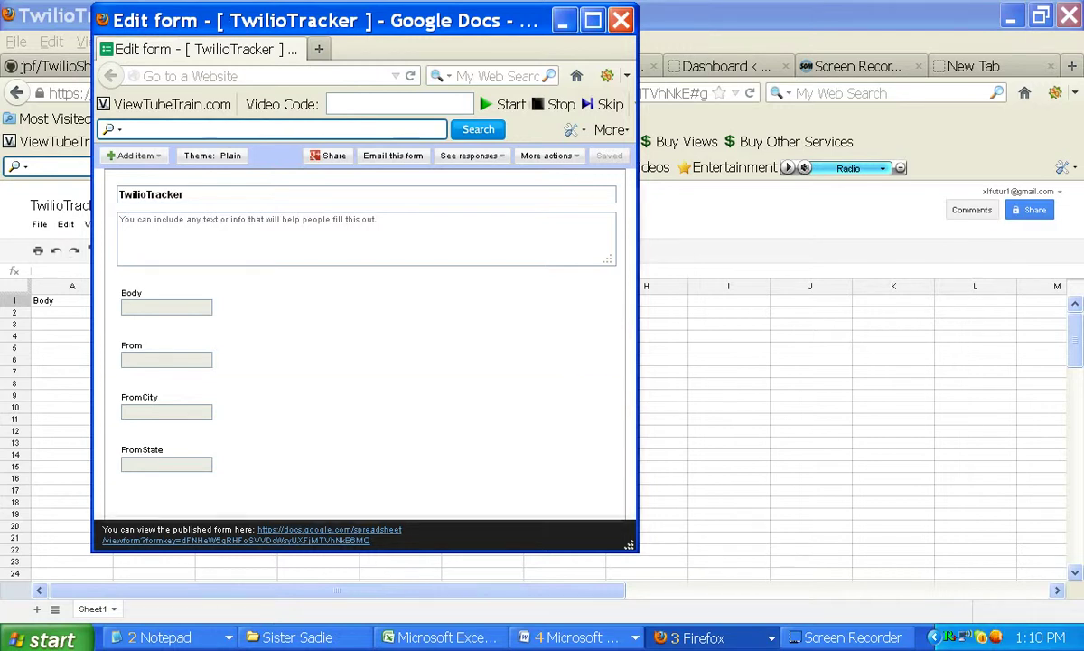
{"action": "left_click", "coordinate": [120, 219]}
{"action": "type", "text": "testing"}
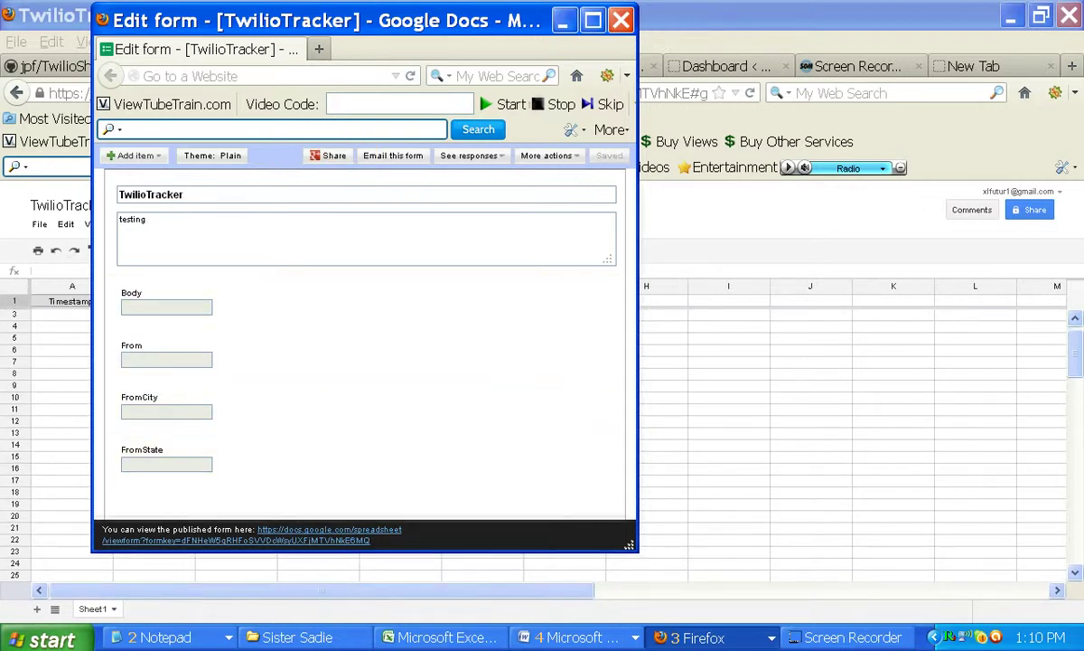
Step: Copy the published form's URL, close the form editor, and go to TwilioSheet's setup page
{"action": "left_click_drag", "start_coordinate": [369, 539], "coordinate": [259, 530]}
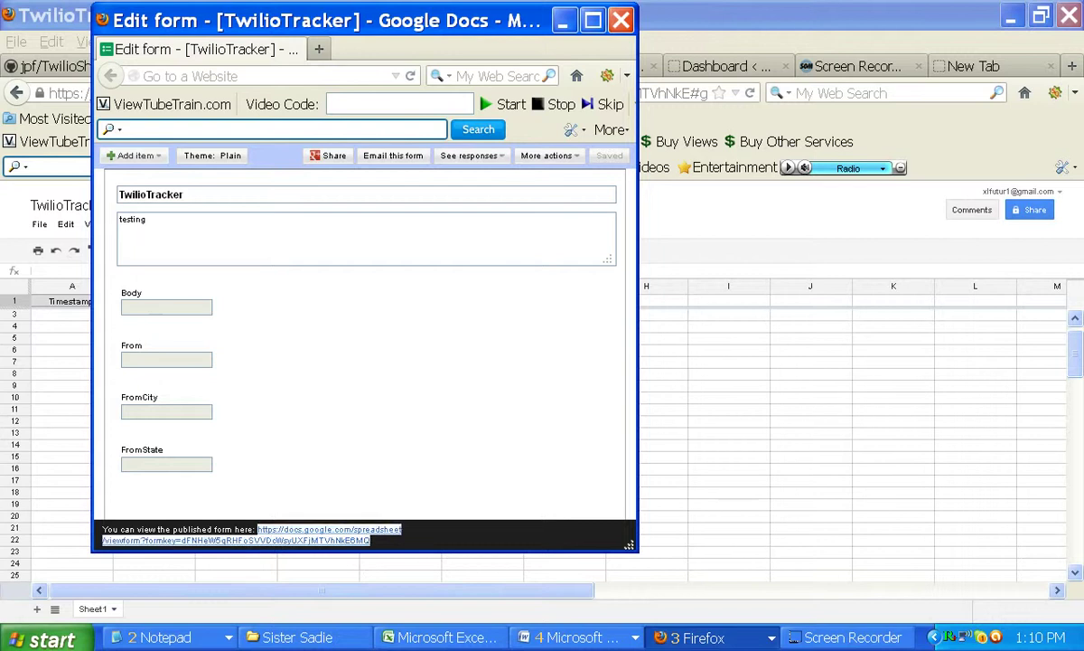
{"action": "right_click", "coordinate": [279, 529]}
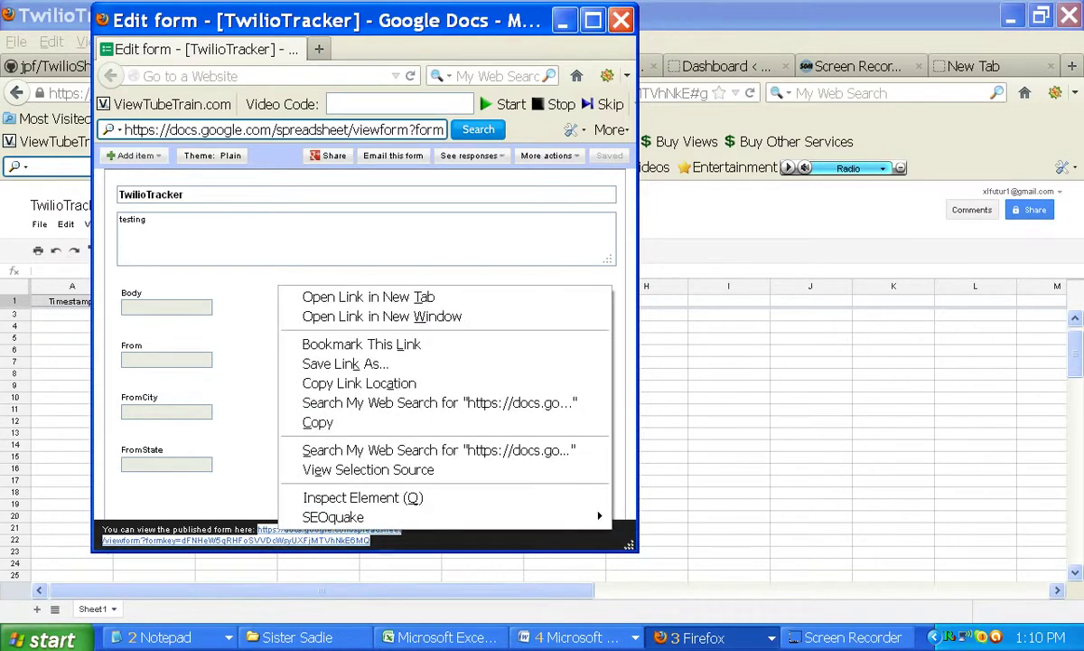
{"action": "key", "text": "Escape"}
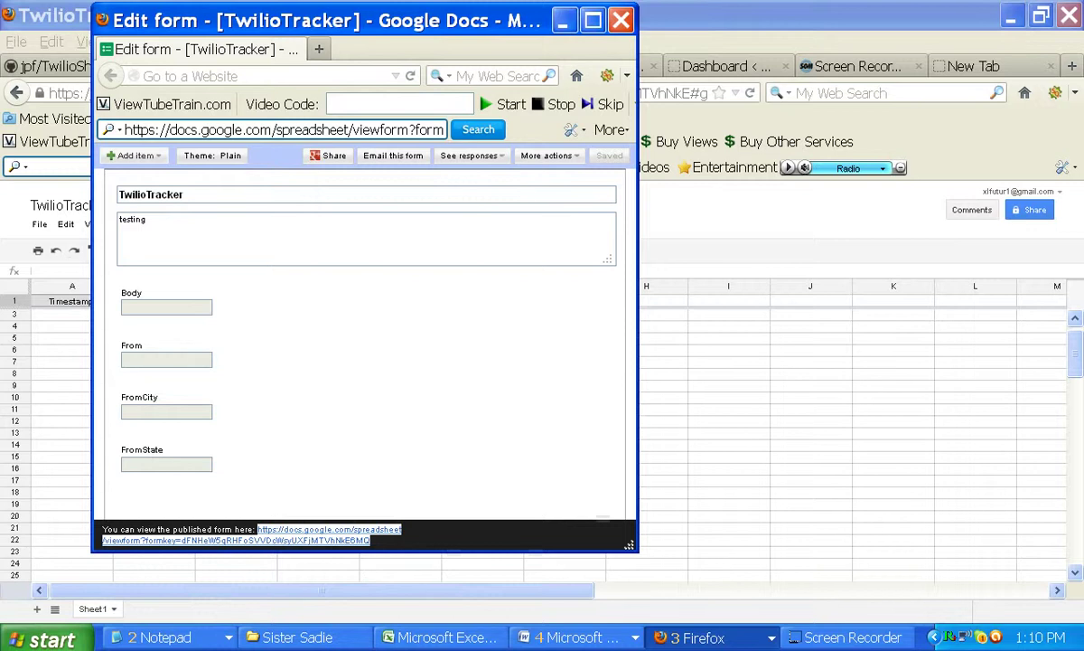
{"action": "key", "text": "alt+F4"}
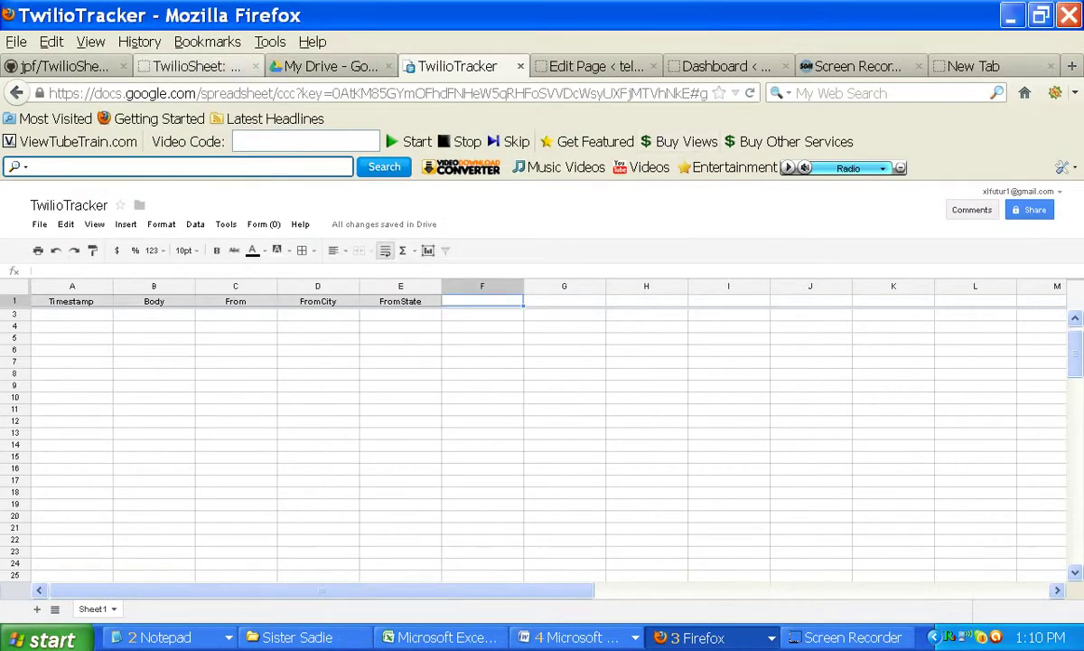
{"action": "left_click", "coordinate": [196, 66]}
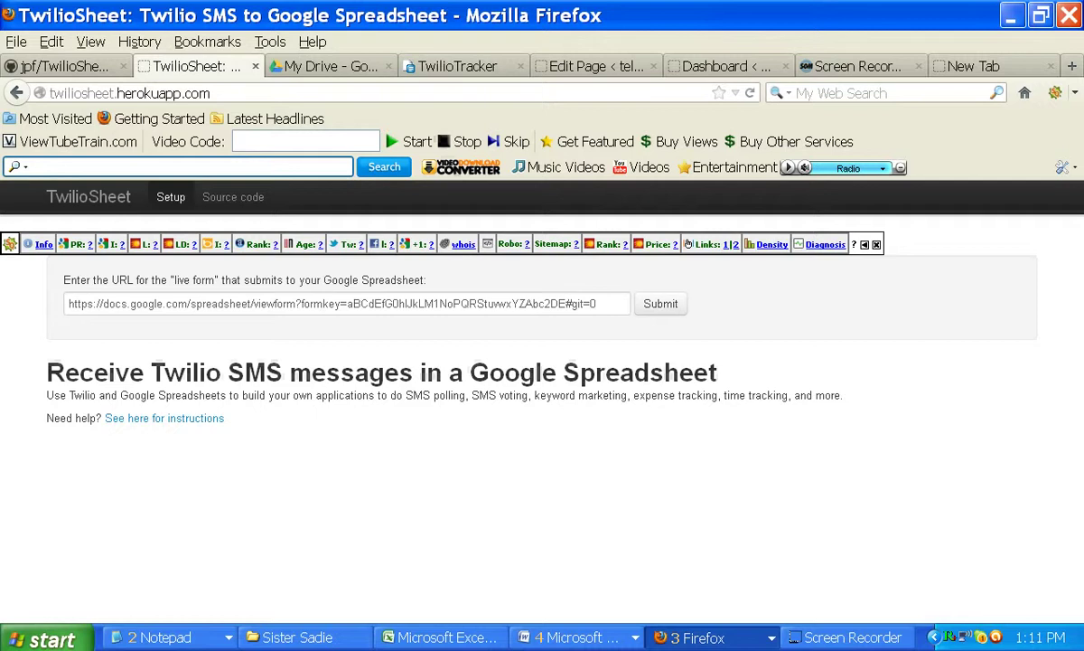
Step: Replace the live-form URL in TwilioSheet with the TwilioTracker form URL and submit it
{"action": "left_click", "coordinate": [69, 304]}
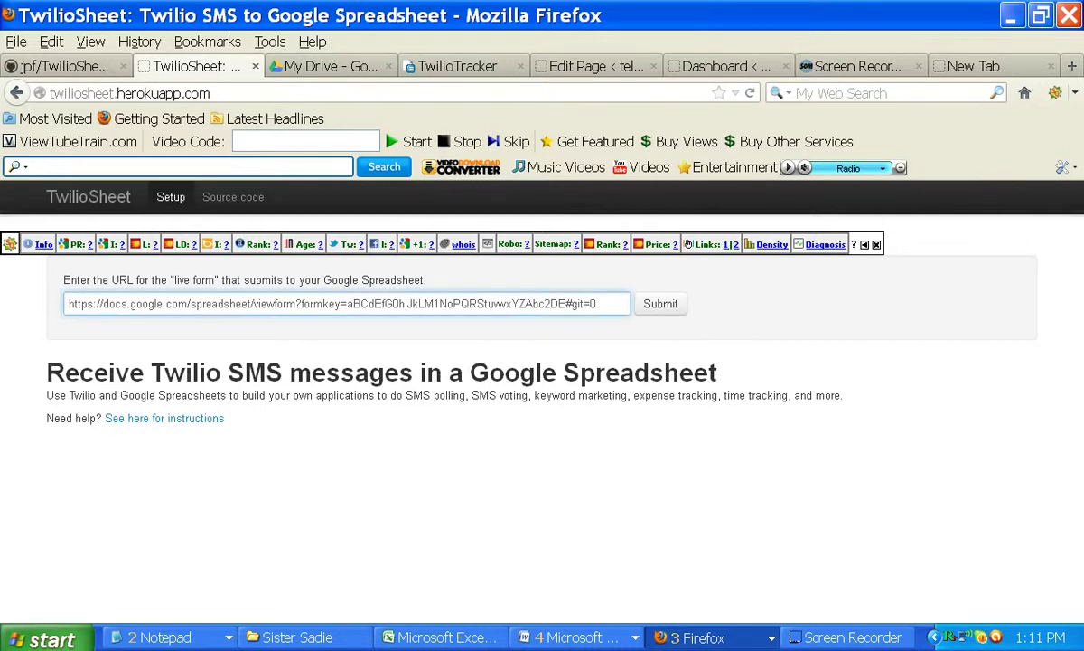
{"action": "key", "text": "ctrl+a"}
{"action": "type", "text": "https://docs.google.com/spreadsheet/viewform?formkey=dFNHeW5qRHFoSVVDcWsyUXFjMTVhNkE6MQ"}
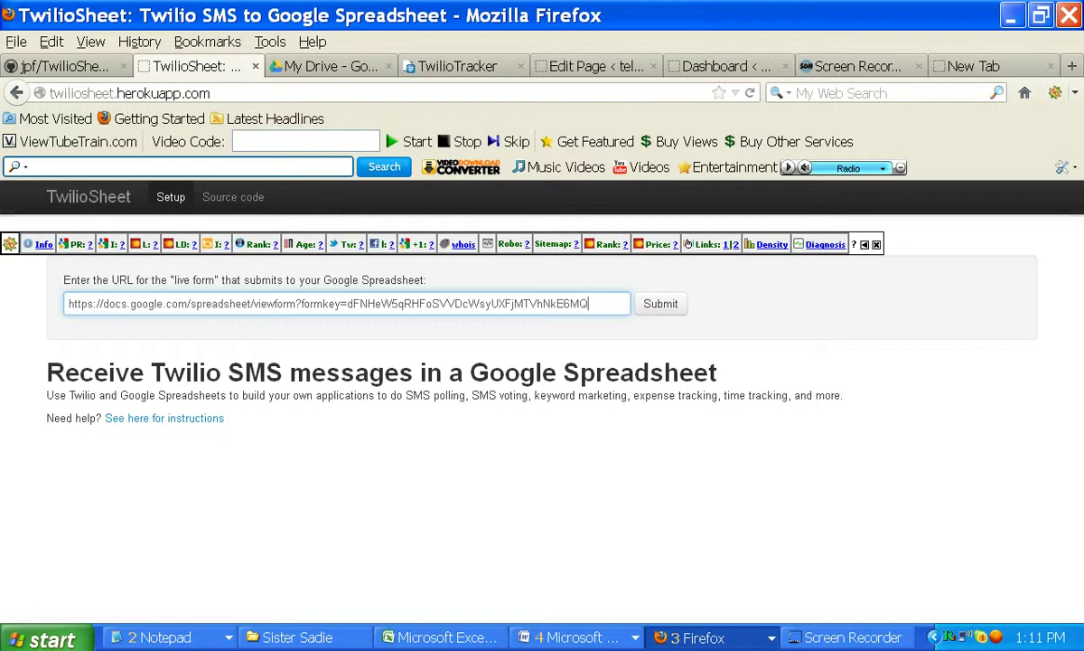
{"action": "key", "text": "Return"}
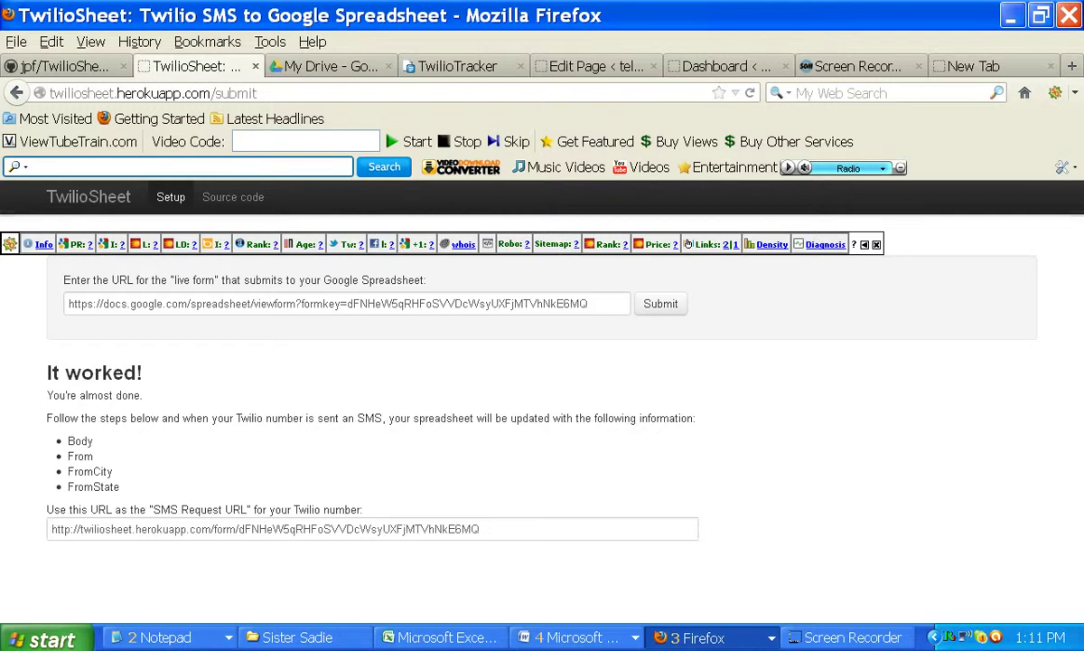
Step: Copy the generated SMS Request URL
{"action": "left_click_drag", "start_coordinate": [488, 529], "coordinate": [50, 528]}
{"action": "key", "text": "ctrl+c"}
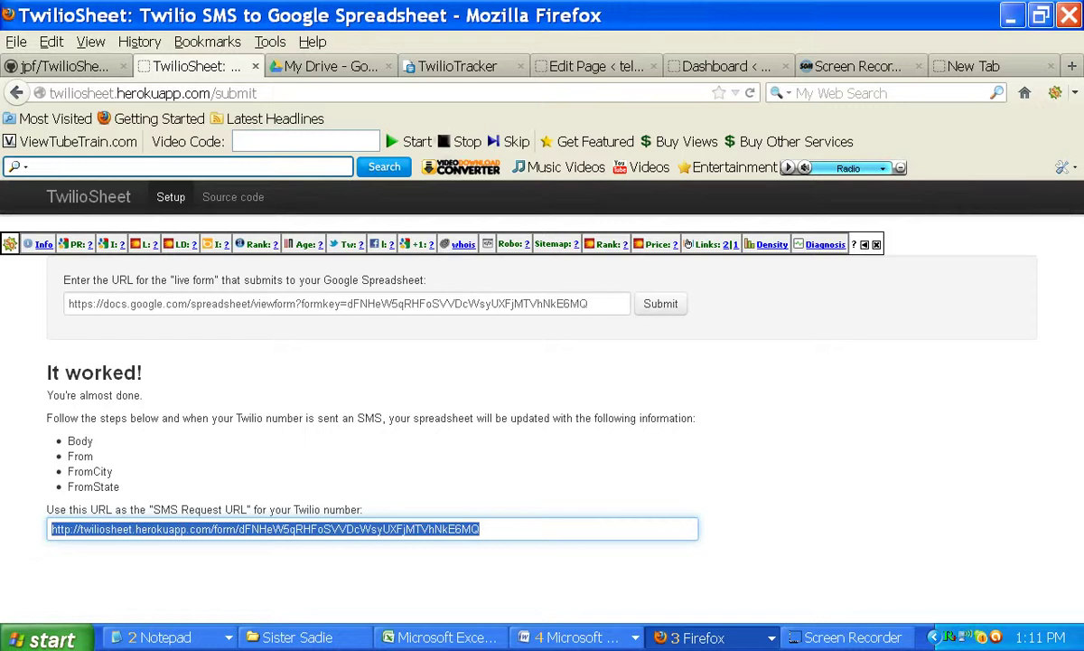
{"action": "right_click", "coordinate": [238, 526]}
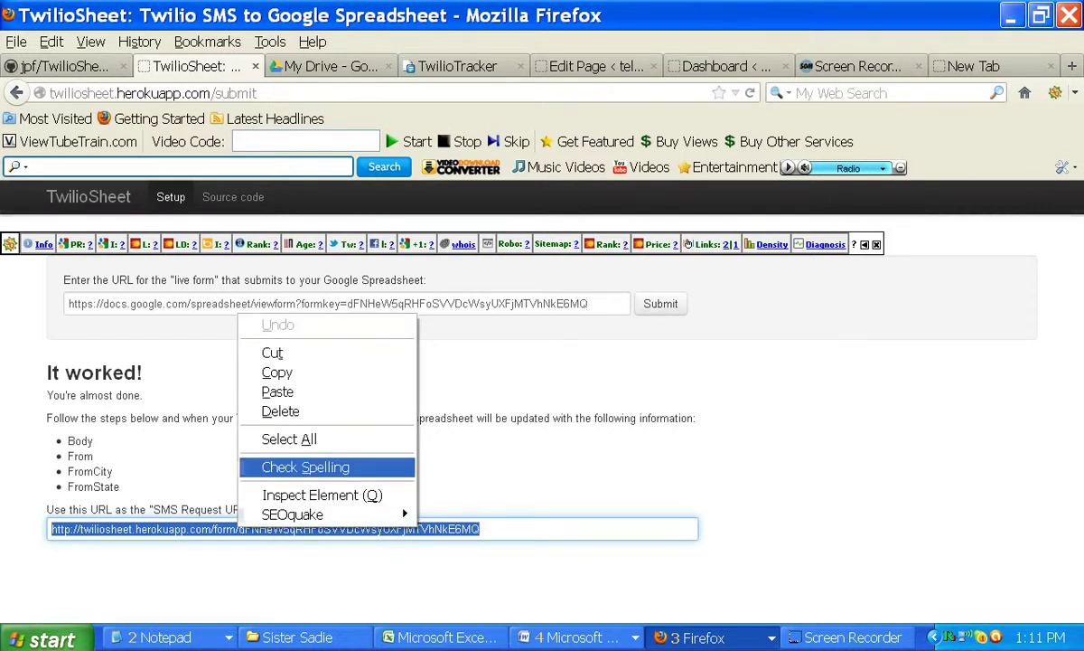
{"action": "left_click", "coordinate": [276, 373]}
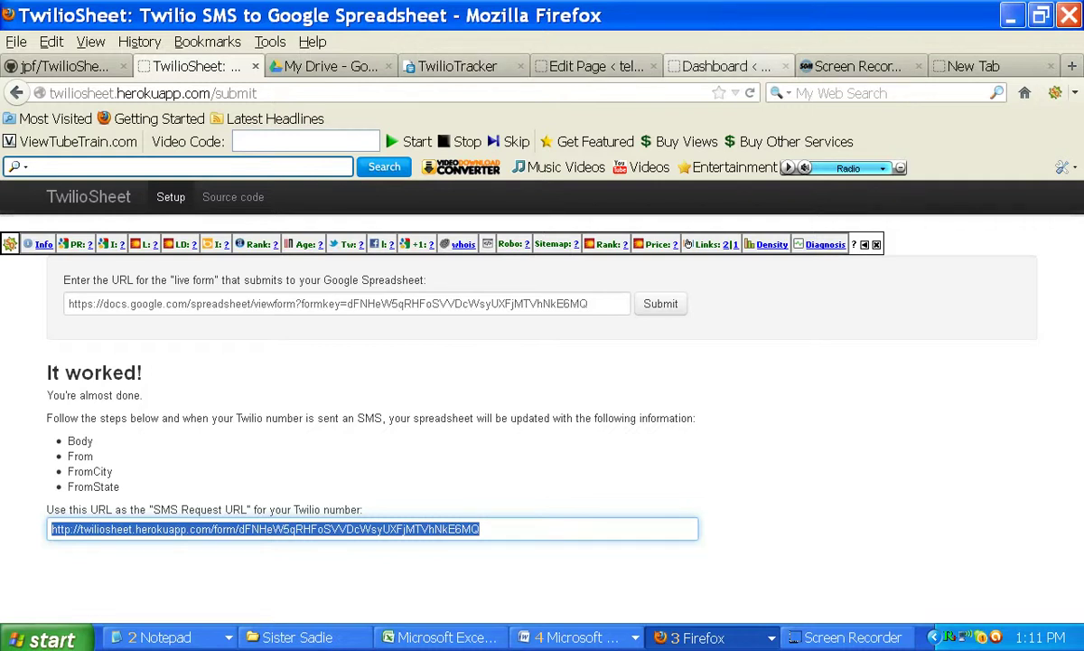
{"action": "left_click", "coordinate": [723, 66]}
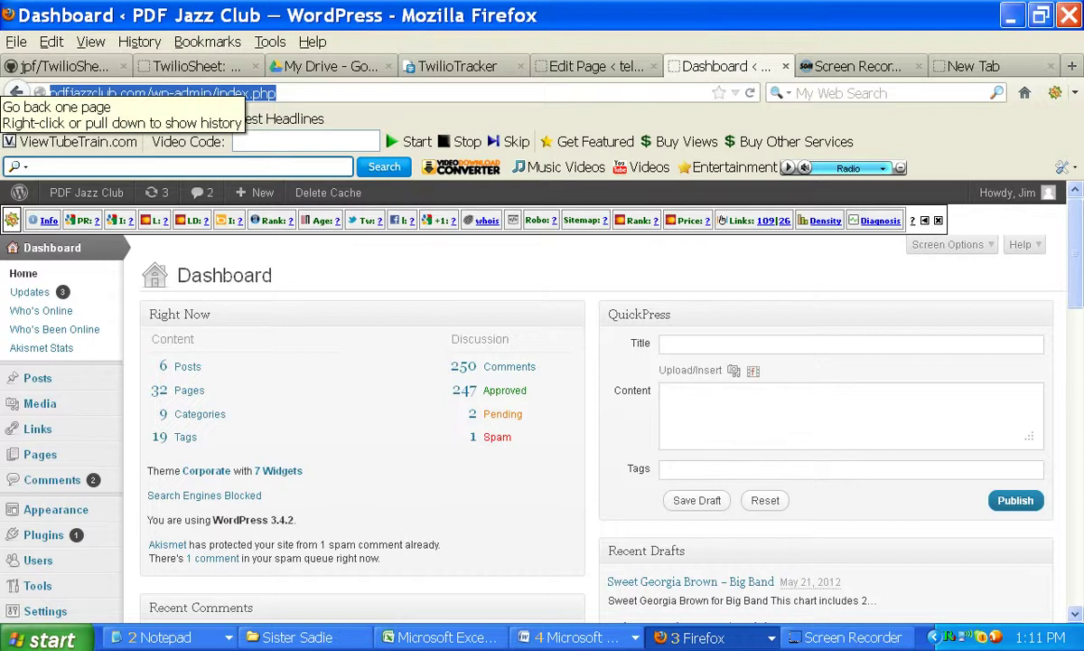
Step: Open the Grand Rapids phone number's settings in the Twilio account
{"action": "type", "text": "twilio.com/"}
{"action": "key", "text": "Return"}
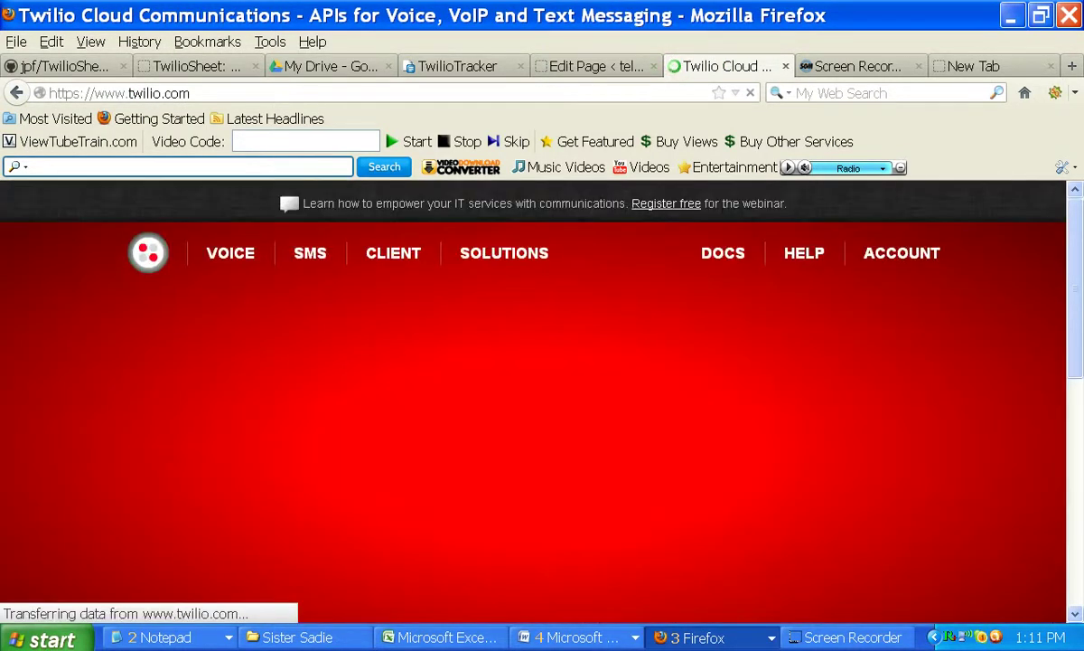
{"action": "left_click", "coordinate": [902, 253]}
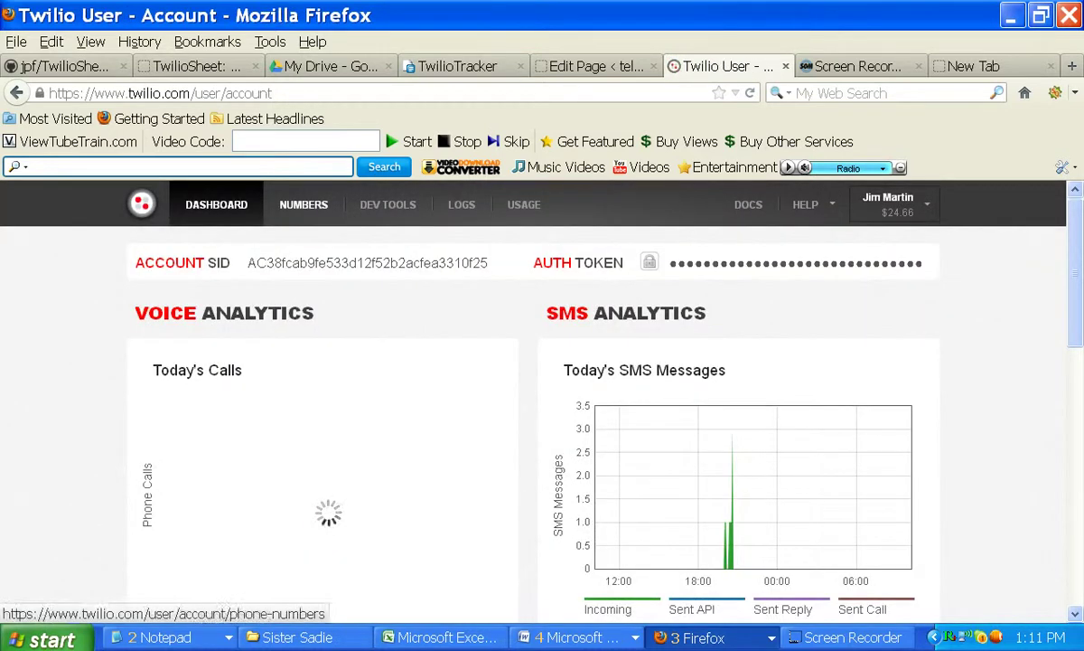
{"action": "left_click", "coordinate": [303, 204]}
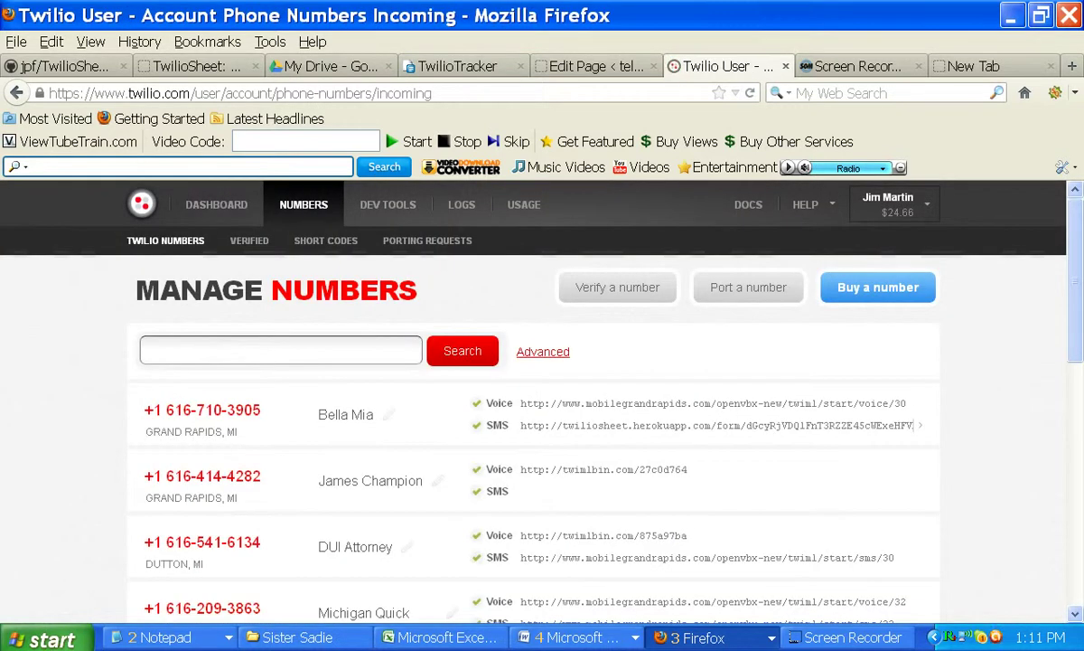
{"action": "left_click", "coordinate": [203, 409]}
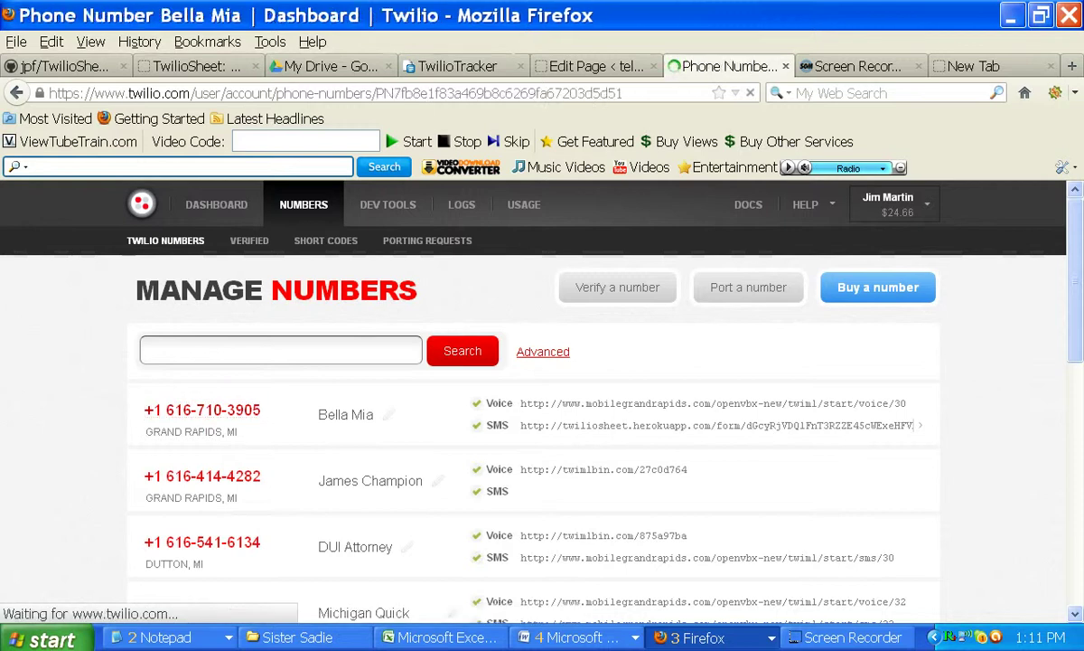
Step: Replace the number's SMS Request URL with the TwilioSheet URL and save the changes
{"action": "scroll", "coordinate": [542, 380], "scroll_direction": "down", "scroll_amount": 4}
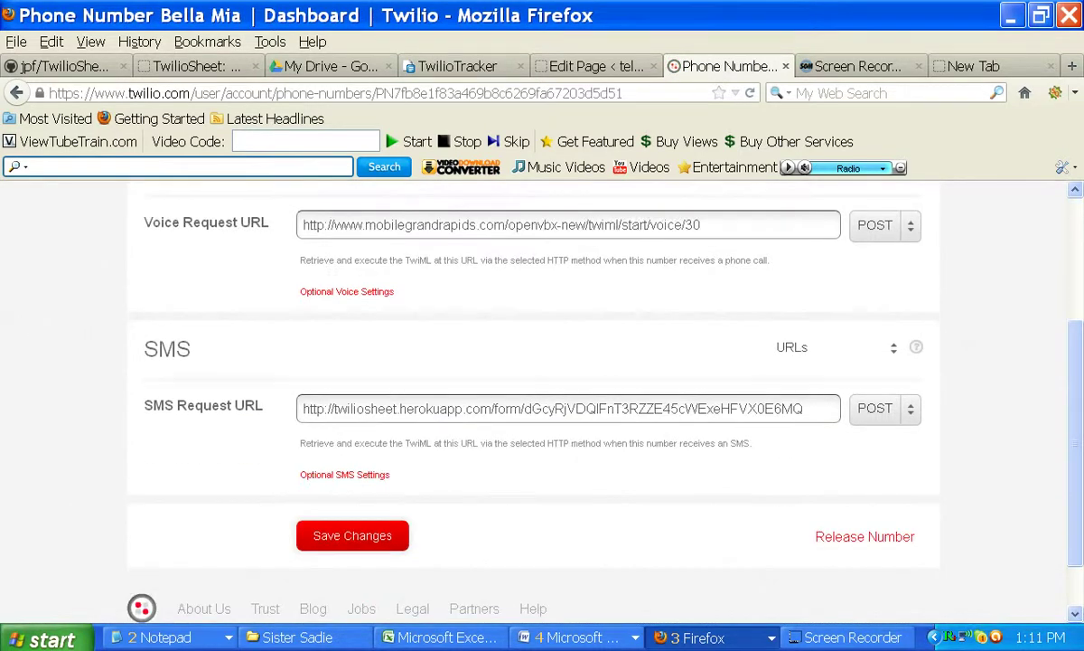
{"action": "left_click_drag", "start_coordinate": [804, 408], "coordinate": [301, 408]}
{"action": "key", "text": "ctrl+v"}
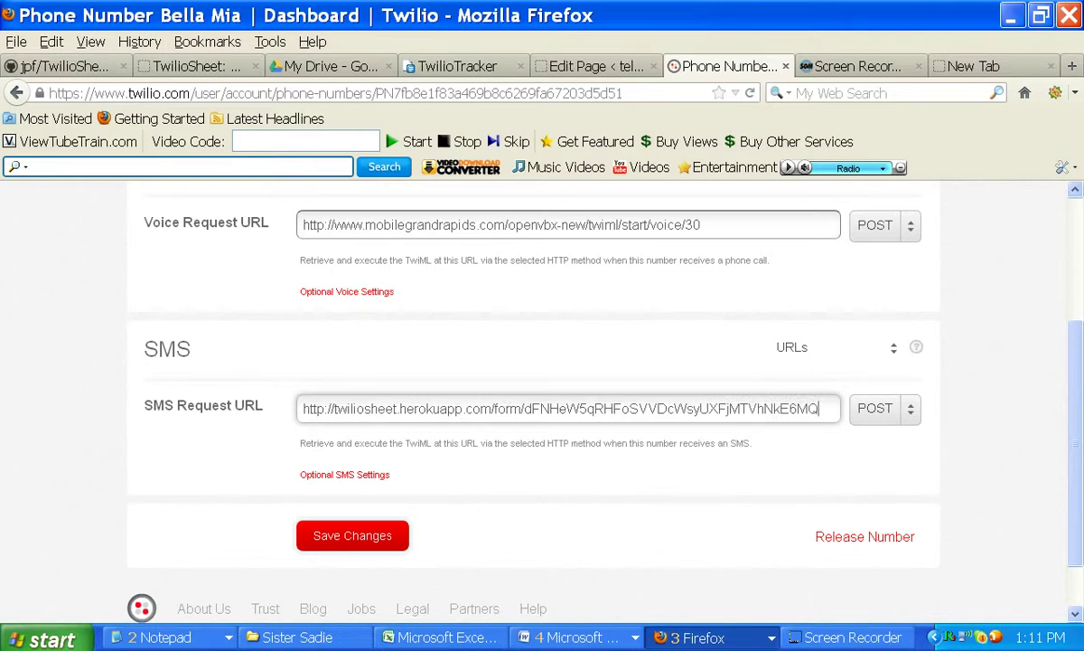
{"action": "left_click", "coordinate": [352, 535]}
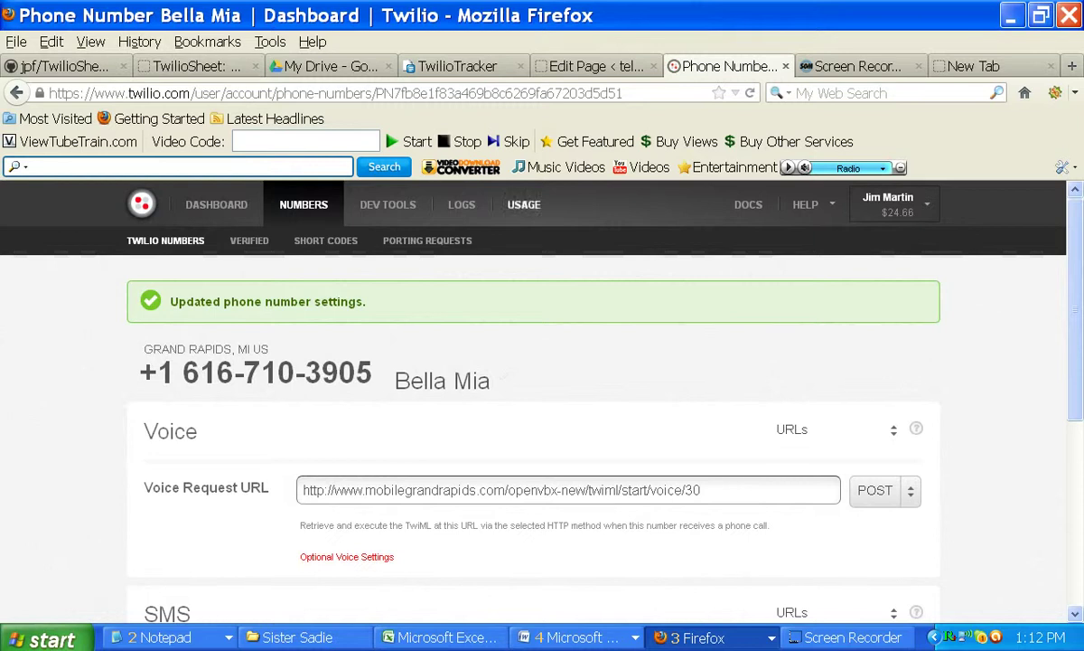
{"action": "key", "text": "ctrl+4"}
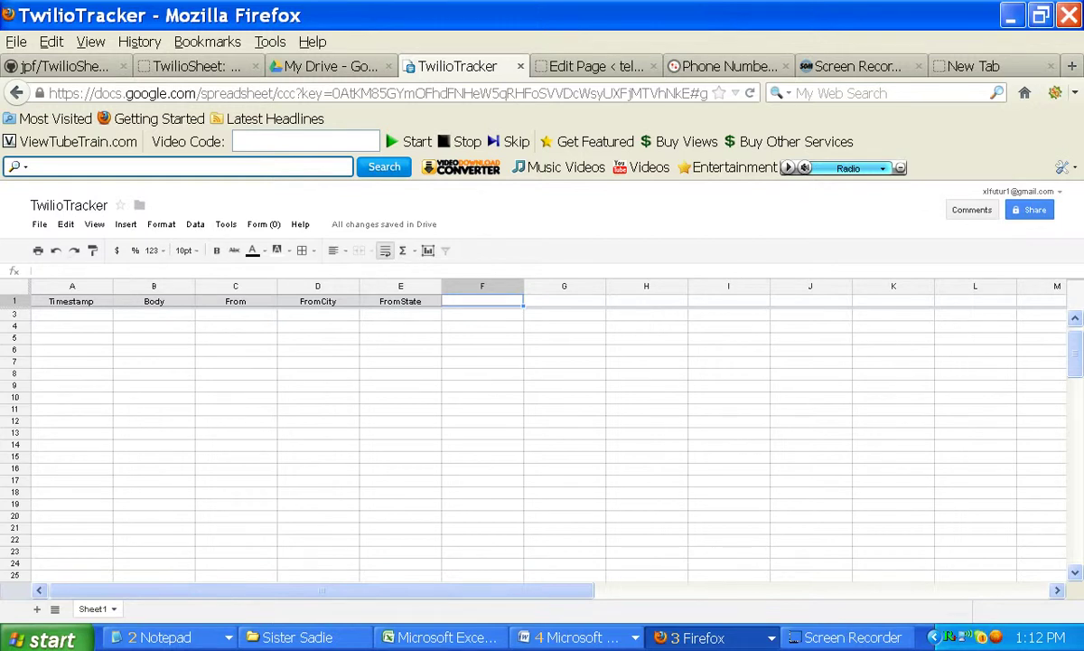
{"action": "key", "text": "ctrl+p"}
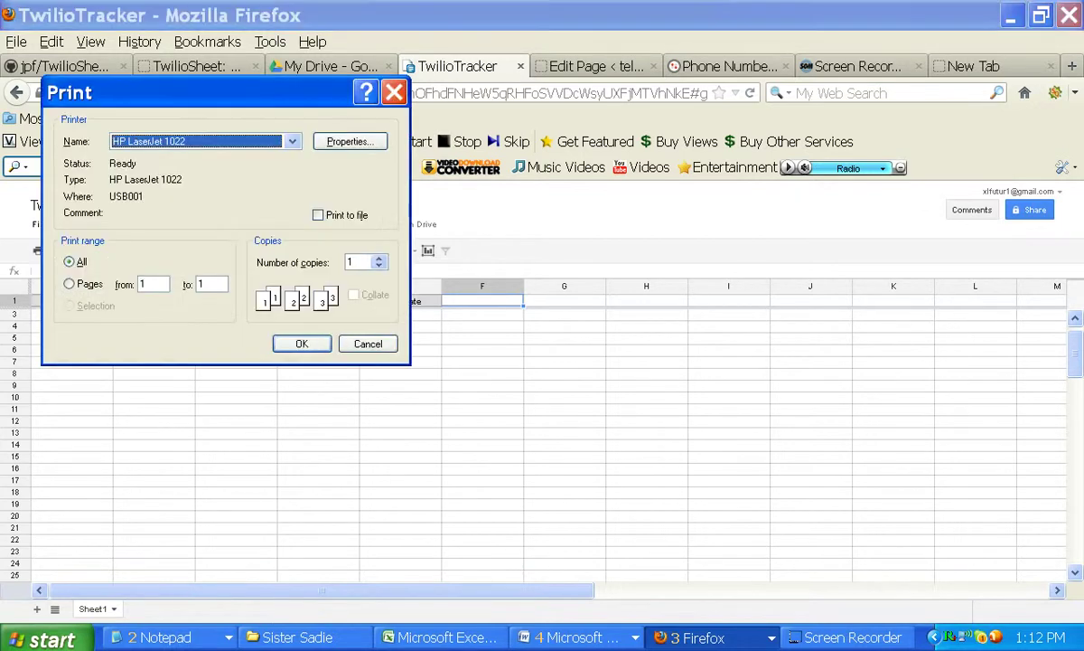
{"action": "key", "text": "Escape"}
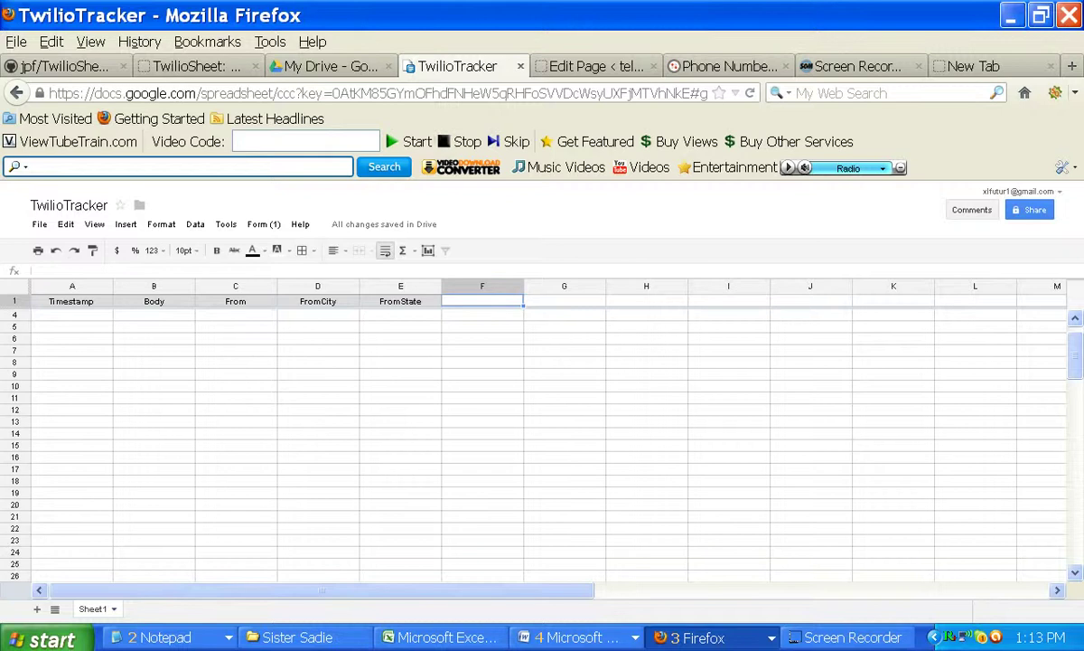
Step: Reload TwilioTracker to show the received SMS row with sender, GRAND RAPIDS and MI
{"action": "key", "text": "F5"}
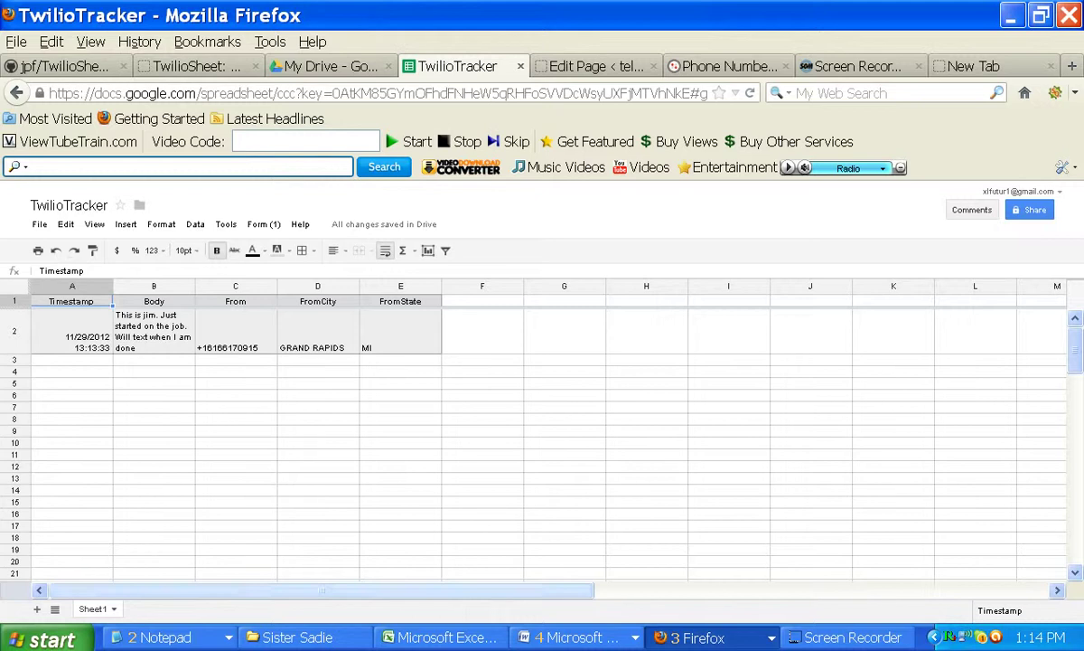
{"action": "scroll", "coordinate": [543, 434], "scroll_direction": "right", "scroll_amount": 1}
{"action": "scroll", "coordinate": [542, 434], "scroll_direction": "left", "scroll_amount": 1}
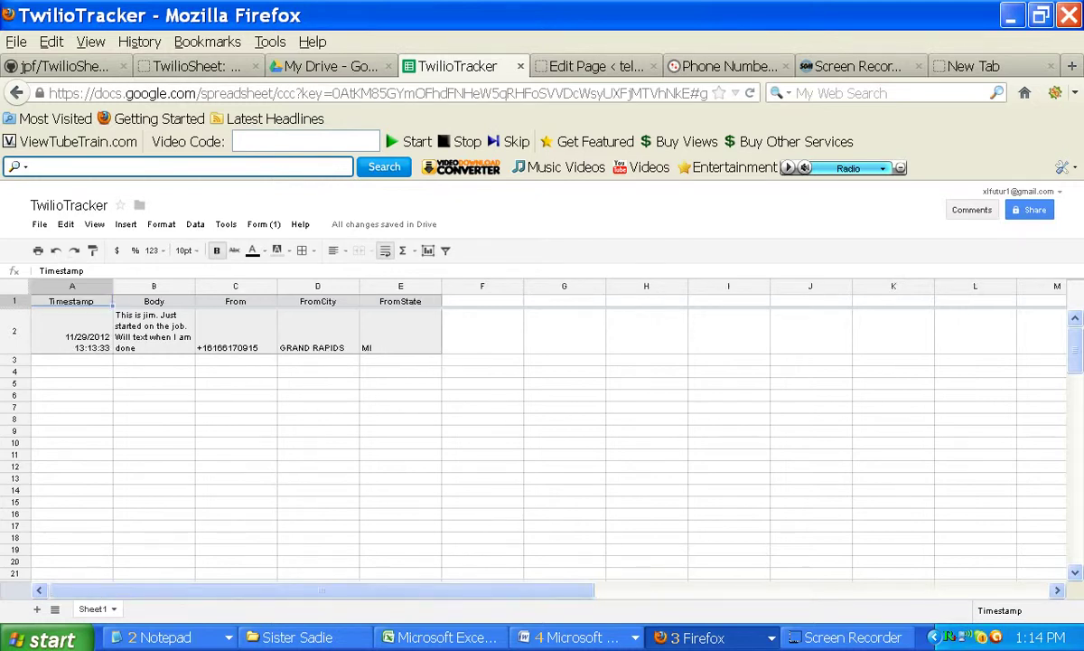